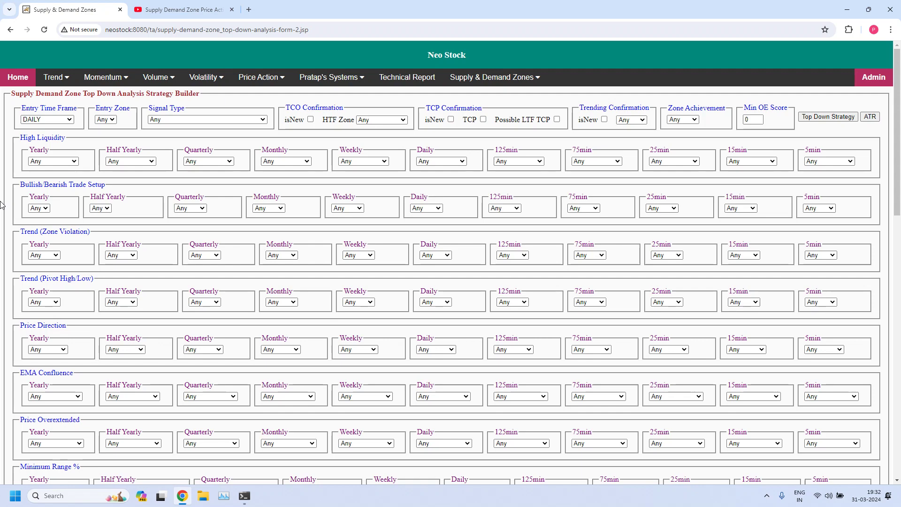
Step: Show the Supply Demand Zone Price Action Course playlist up to Lesson_20, then return to Neo Stock
{"action": "left_click", "coordinate": [206, 9]}
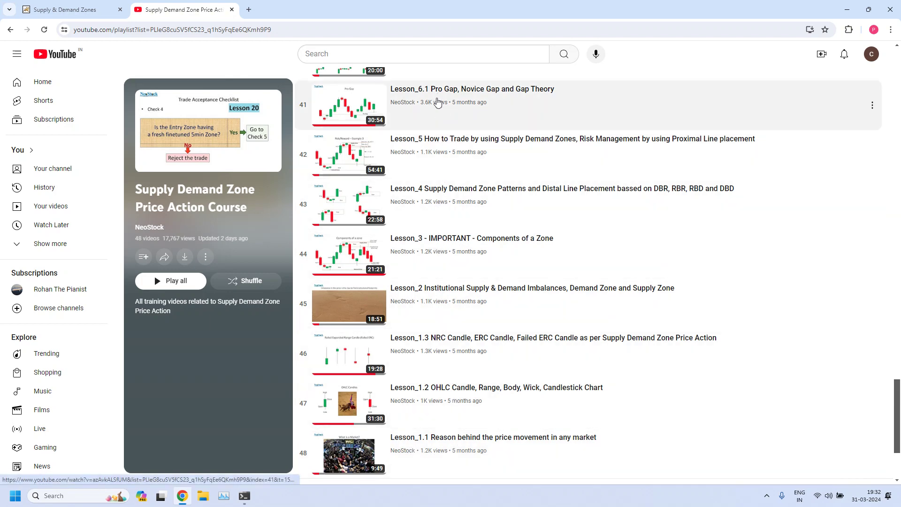
{"action": "scroll", "coordinate": [452, 177], "scroll_direction": "up", "scroll_amount": 10}
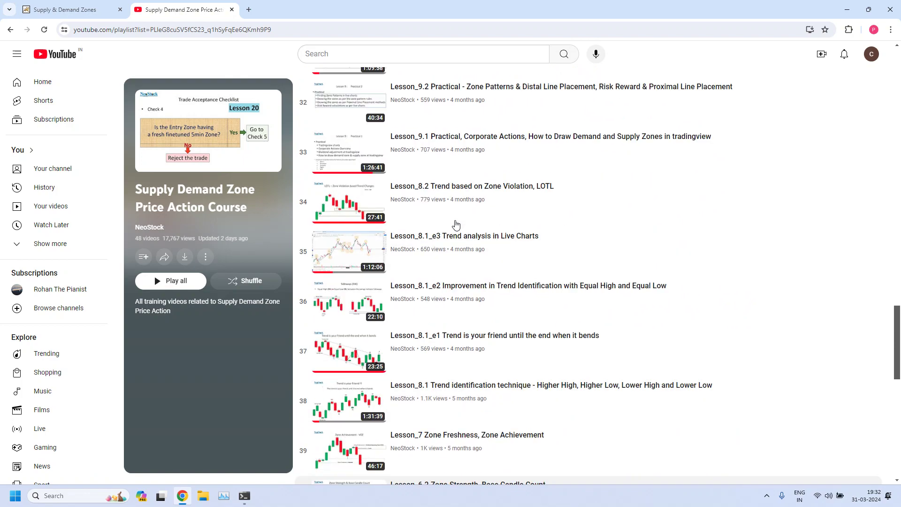
{"action": "scroll", "coordinate": [455, 225], "scroll_direction": "up", "scroll_amount": 8}
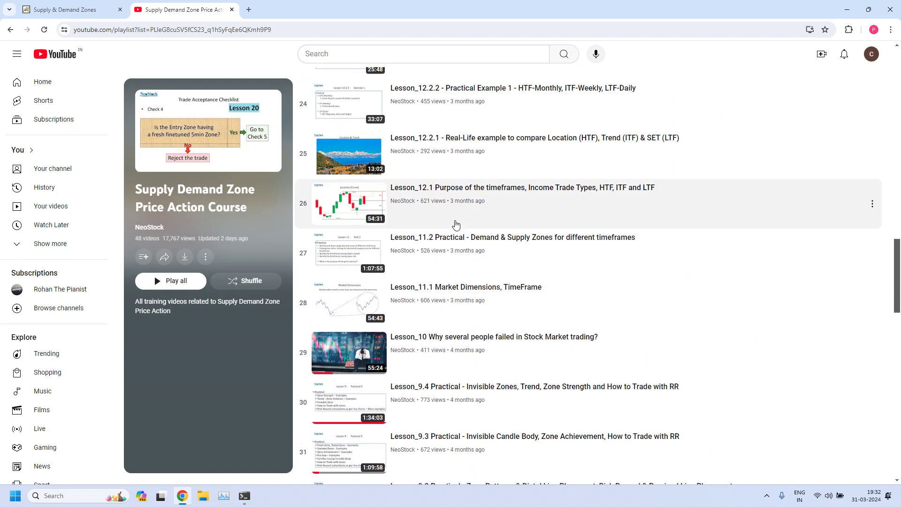
{"action": "scroll", "coordinate": [455, 224], "scroll_direction": "up", "scroll_amount": 11}
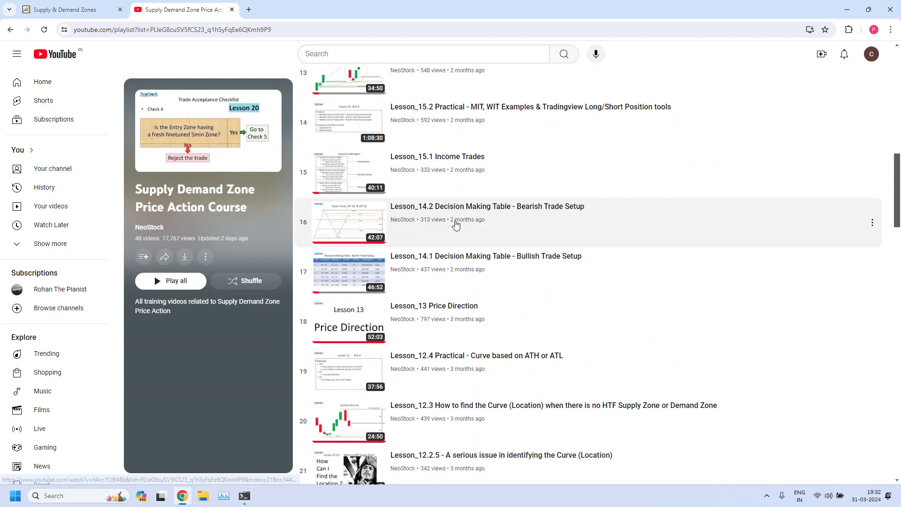
{"action": "scroll", "coordinate": [456, 225], "scroll_direction": "up", "scroll_amount": 12}
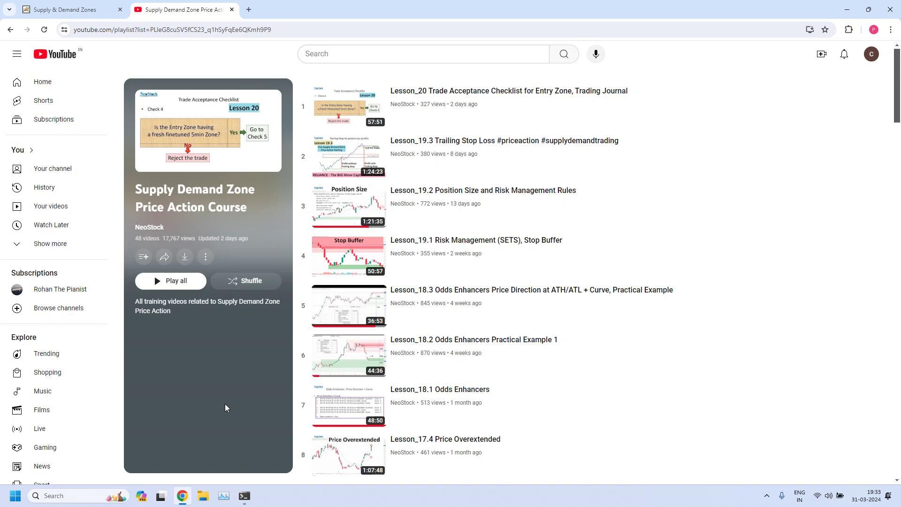
{"action": "left_click", "coordinate": [63, 9]}
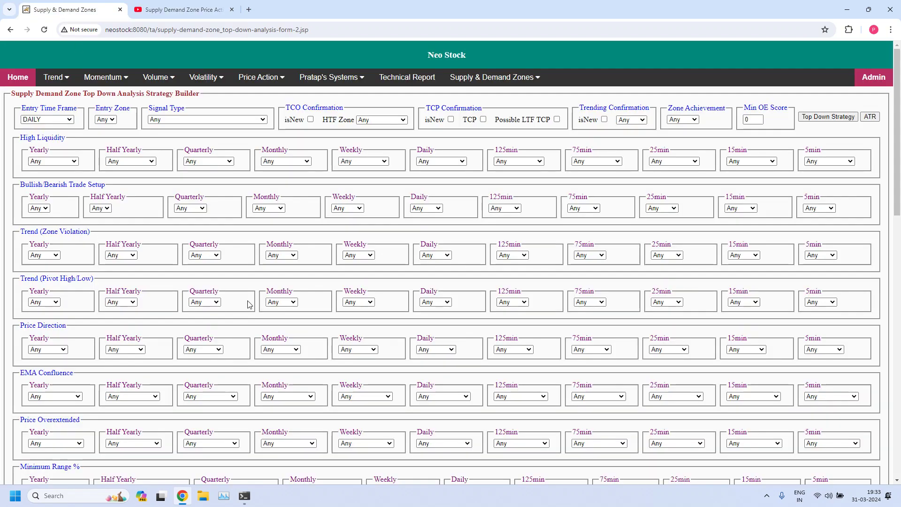
Step: Set Entry Time Frame to 15min and Entry Zone to DZ
{"action": "left_click", "coordinate": [70, 120]}
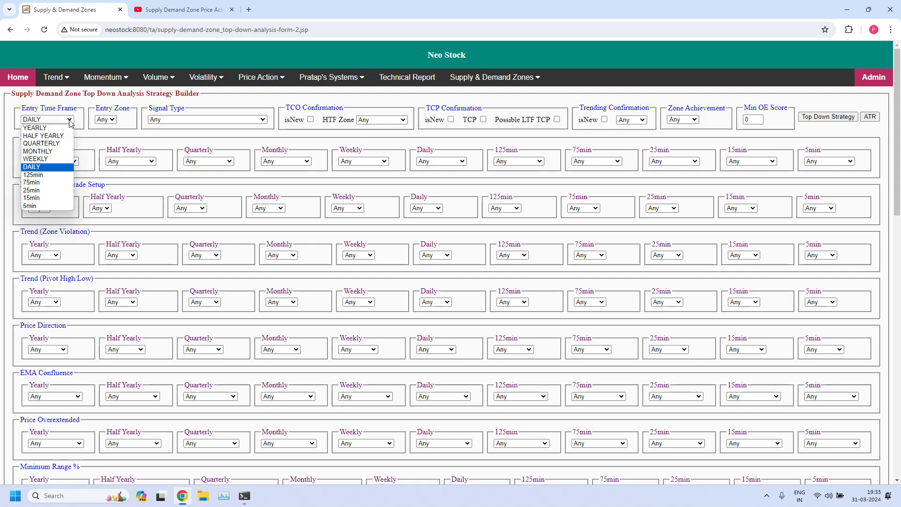
{"action": "left_click", "coordinate": [47, 198]}
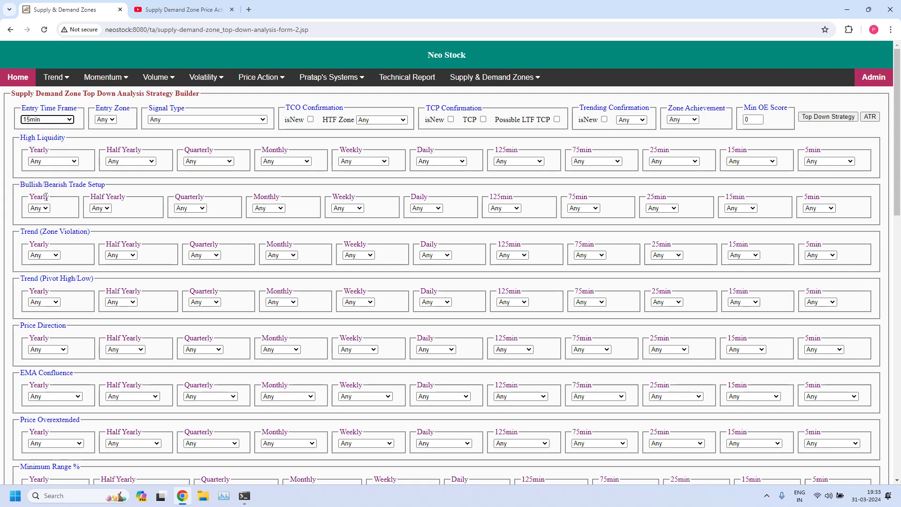
{"action": "left_click", "coordinate": [116, 125]}
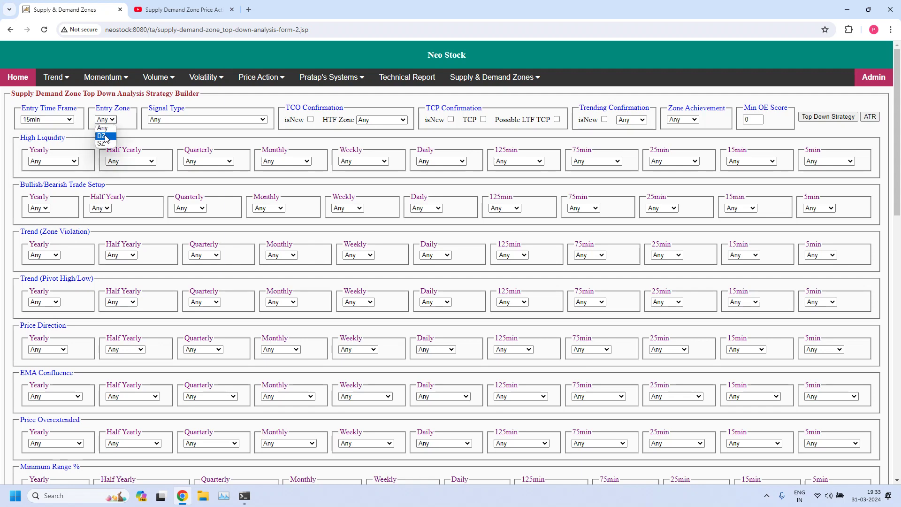
{"action": "left_click", "coordinate": [106, 137]}
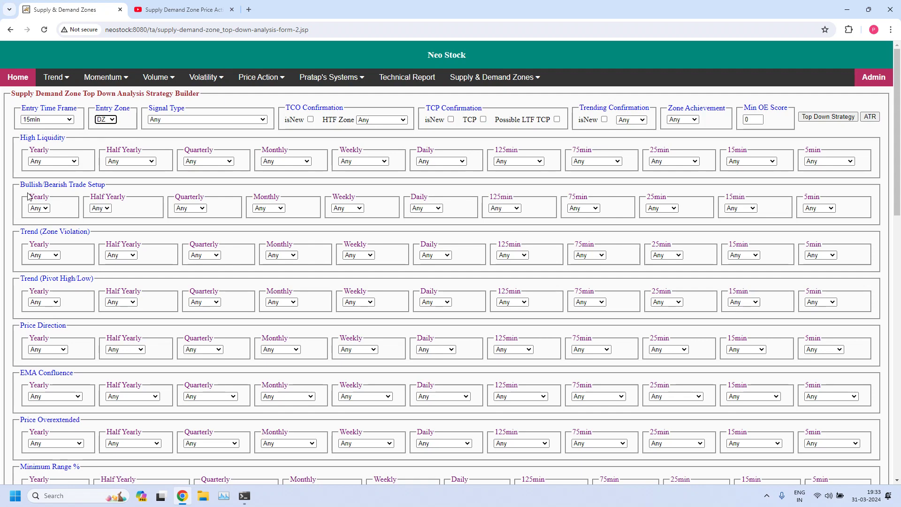
Step: Set the 15min Bullish/Bearish Trade Setup to Bullish
{"action": "left_click_drag", "start_coordinate": [21, 189], "coordinate": [110, 188]}
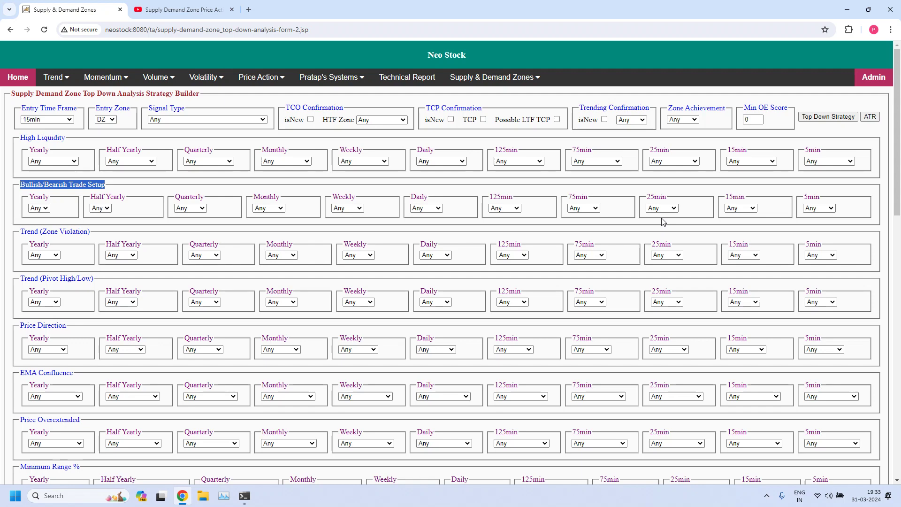
{"action": "left_click_drag", "start_coordinate": [727, 198], "coordinate": [754, 200]}
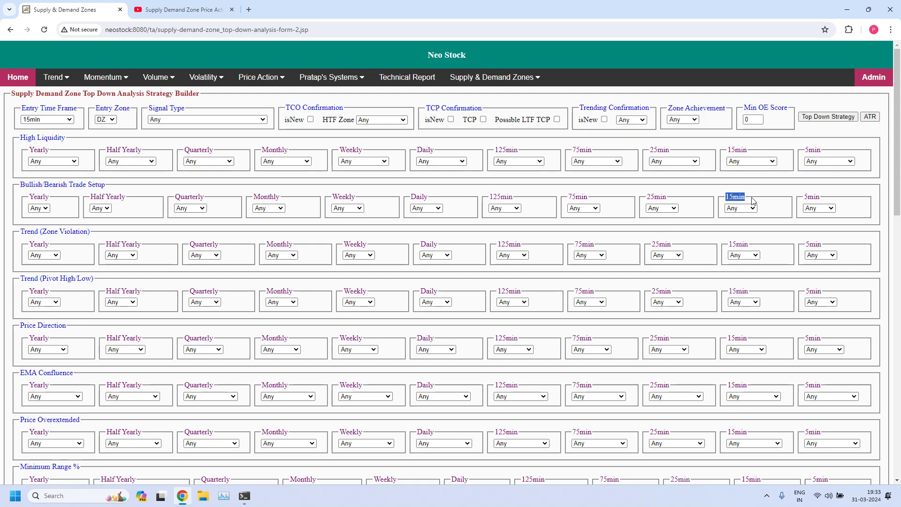
{"action": "left_click", "coordinate": [756, 210]}
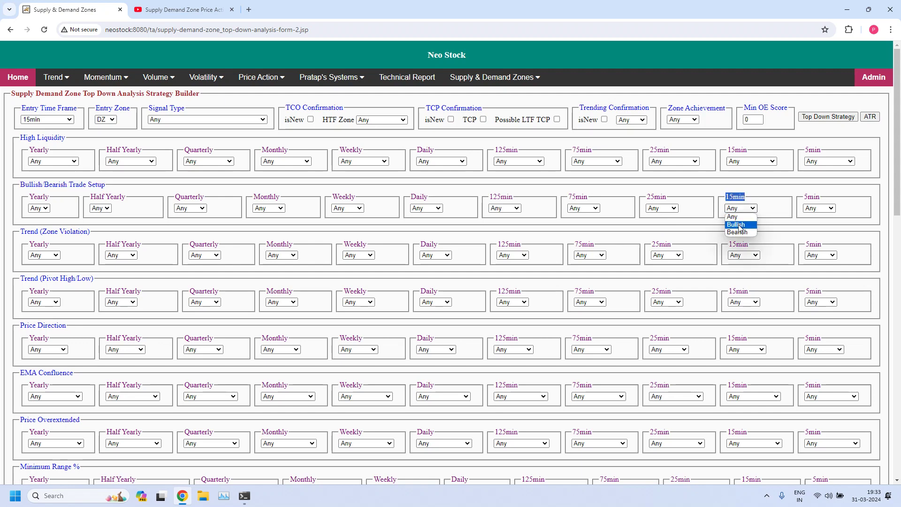
{"action": "left_click", "coordinate": [740, 226]}
{"action": "left_click", "coordinate": [754, 194]}
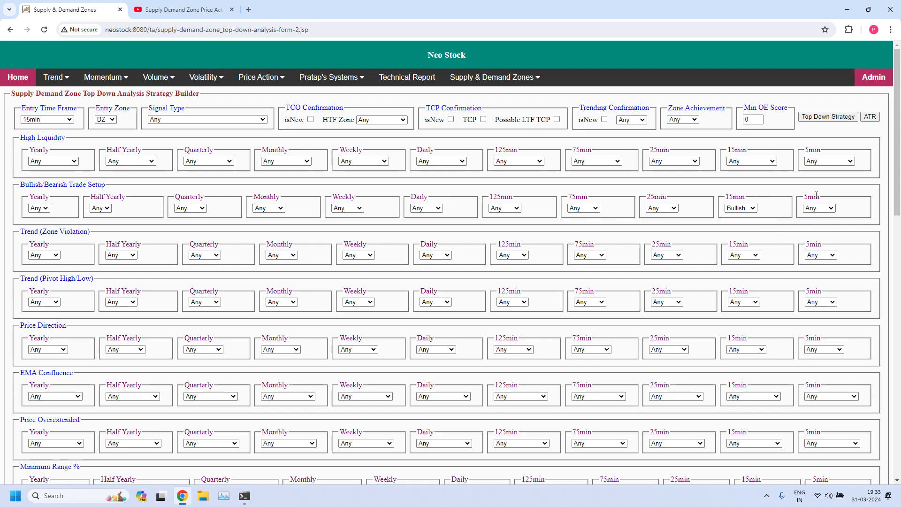
Step: Change the 15min Pierced Count Min and Max from -1 to 0
{"action": "left_click_drag", "start_coordinate": [897, 183], "coordinate": [894, 302]}
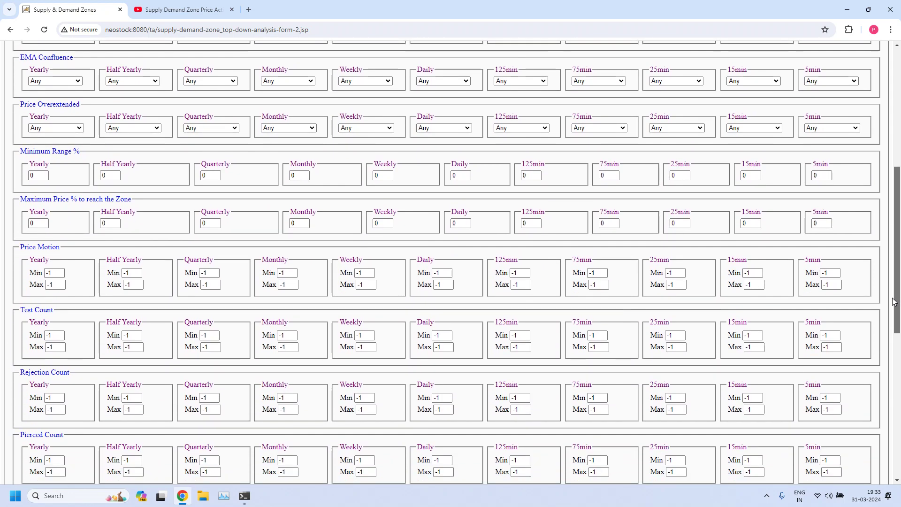
{"action": "left_click_drag", "start_coordinate": [19, 436], "coordinate": [68, 440]}
{"action": "mouse_move", "coordinate": [727, 448]}
{"action": "left_mouse_down"}
{"action": "mouse_move", "coordinate": [750, 451]}
{"action": "mouse_move", "coordinate": [734, 461]}
{"action": "left_mouse_up"}
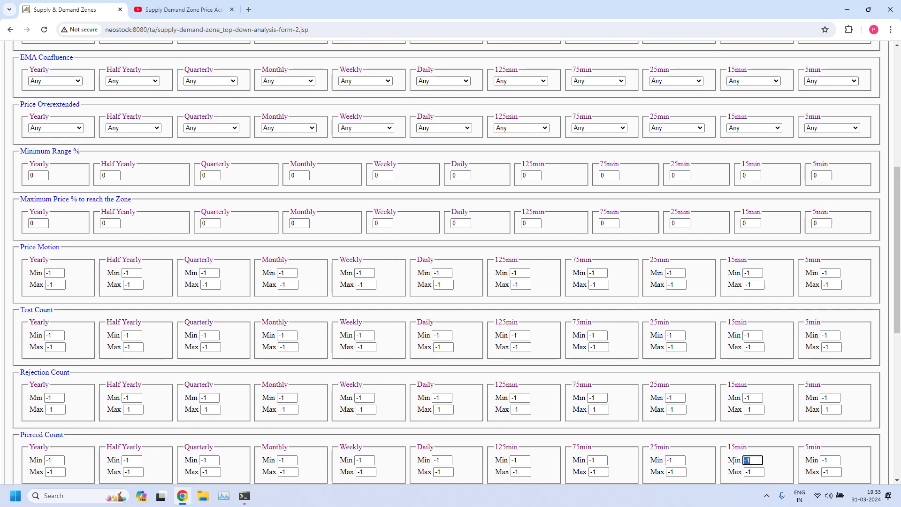
{"action": "type", "text": "0"}
{"action": "key", "text": "Tab"}
{"action": "type", "text": "0"}
{"action": "scroll", "coordinate": [789, 316], "scroll_direction": "up", "scroll_amount": 7}
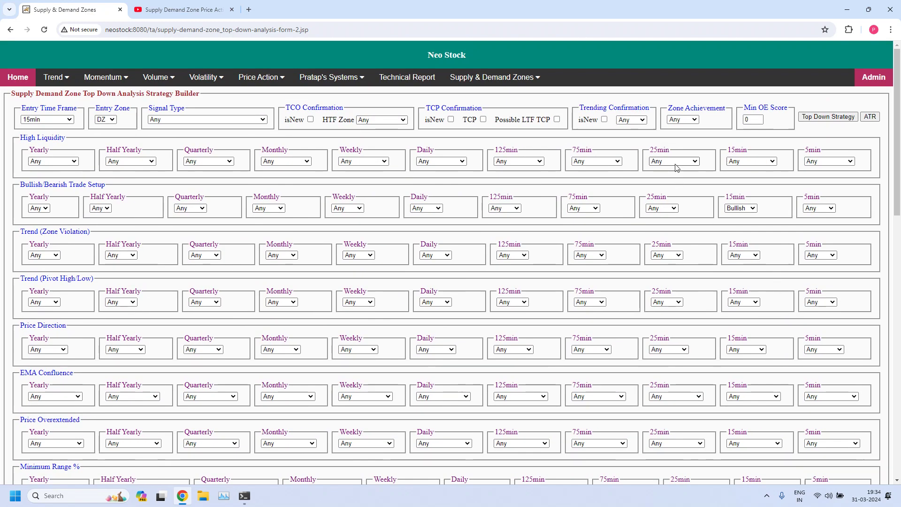
Step: Set Zone Achievement to VOZ and Min OE Score to 12
{"action": "left_click_drag", "start_coordinate": [668, 108], "coordinate": [728, 113]}
{"action": "left_click", "coordinate": [704, 122]}
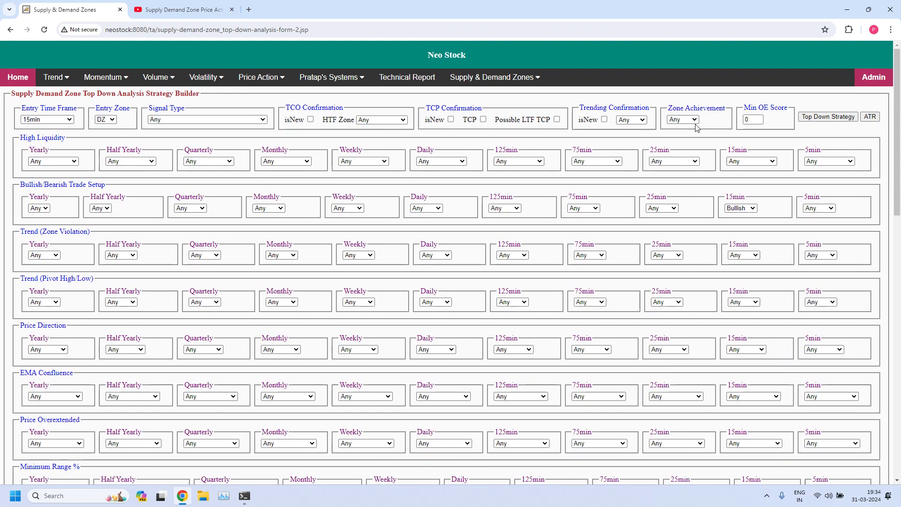
{"action": "left_click", "coordinate": [694, 121]}
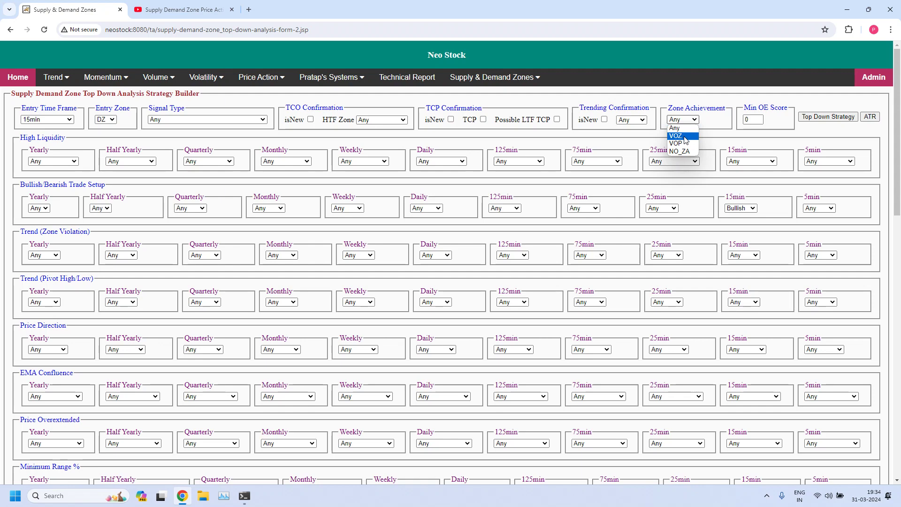
{"action": "left_click", "coordinate": [685, 136]}
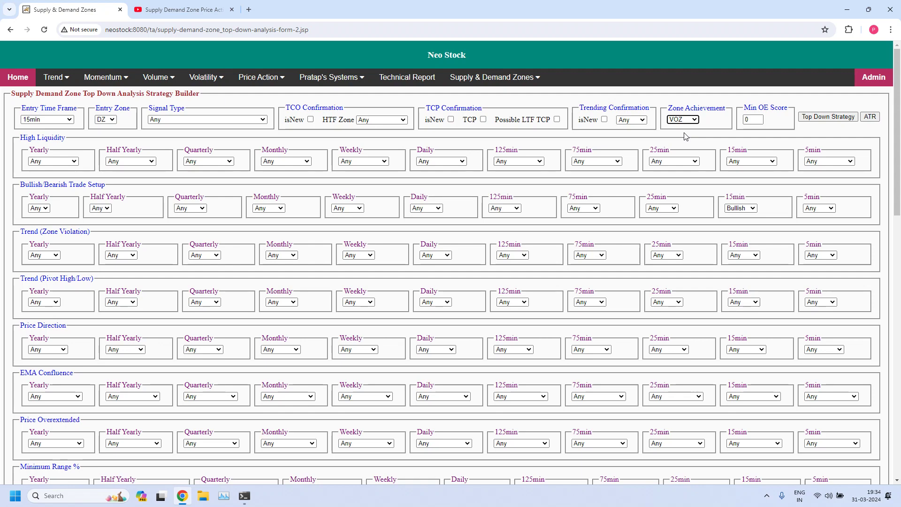
{"action": "key", "text": "Tab"}
{"action": "type", "text": "12"}
Step: Run the Top Down Strategy scan, yielding seven bullish 15min DZ matches led by ADANIPORTS at 4.01%
{"action": "left_click", "coordinate": [823, 121]}
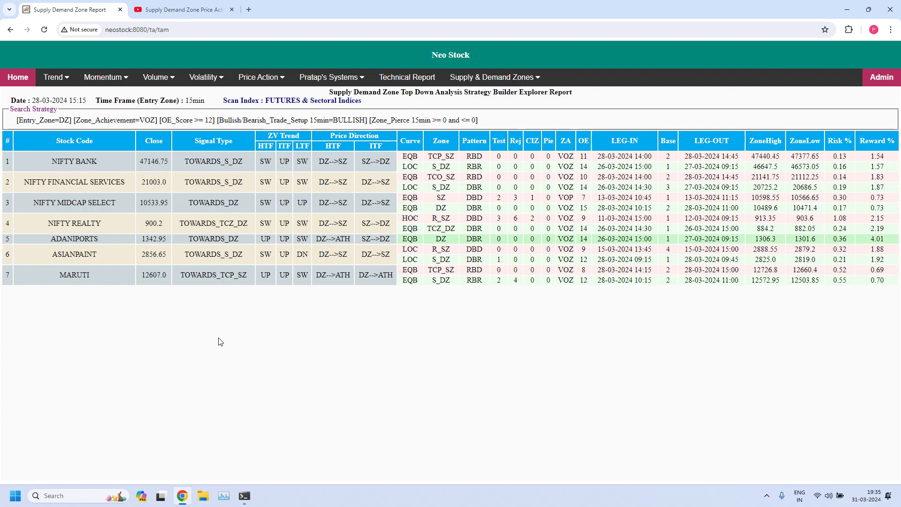
Step: Go back to the strategy builder, keep 15min entry time frame, and set Entry Zone to SZ
{"action": "left_click", "coordinate": [11, 30]}
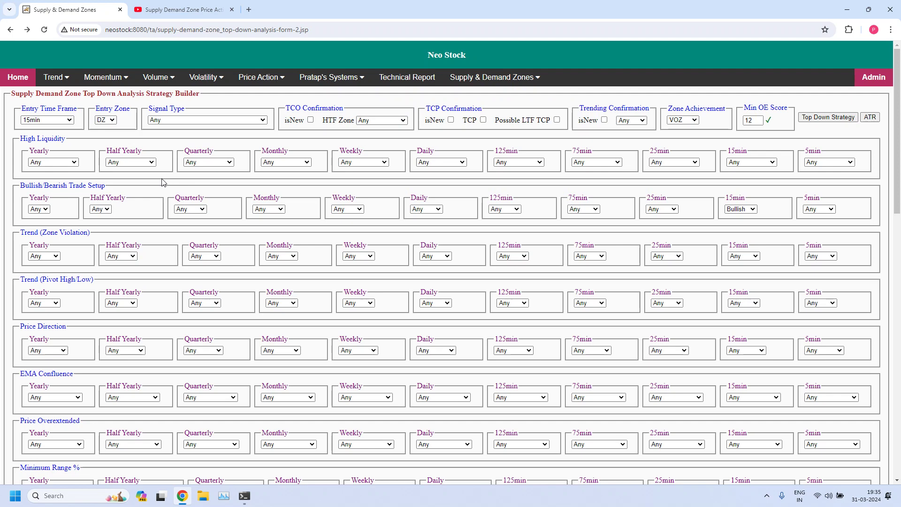
{"action": "left_click", "coordinate": [71, 120]}
{"action": "left_click", "coordinate": [72, 120]}
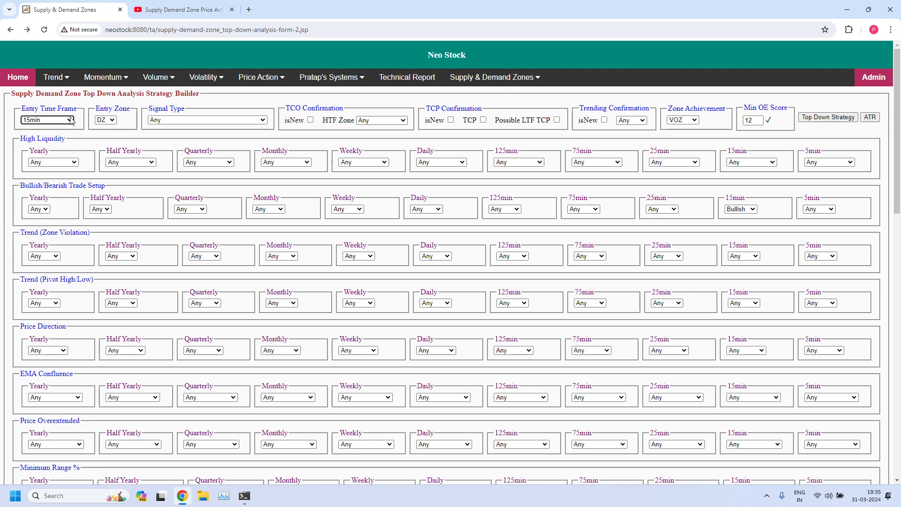
{"action": "left_click", "coordinate": [114, 121]}
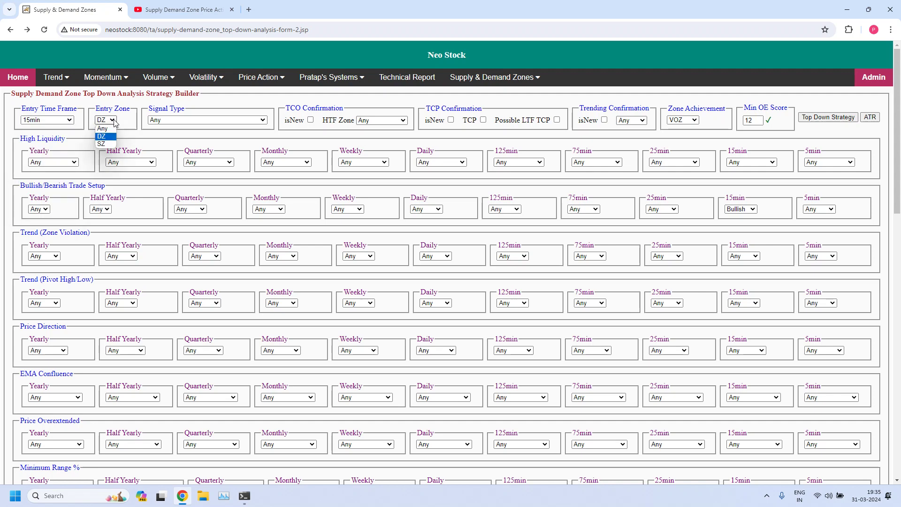
{"action": "left_click", "coordinate": [105, 145]}
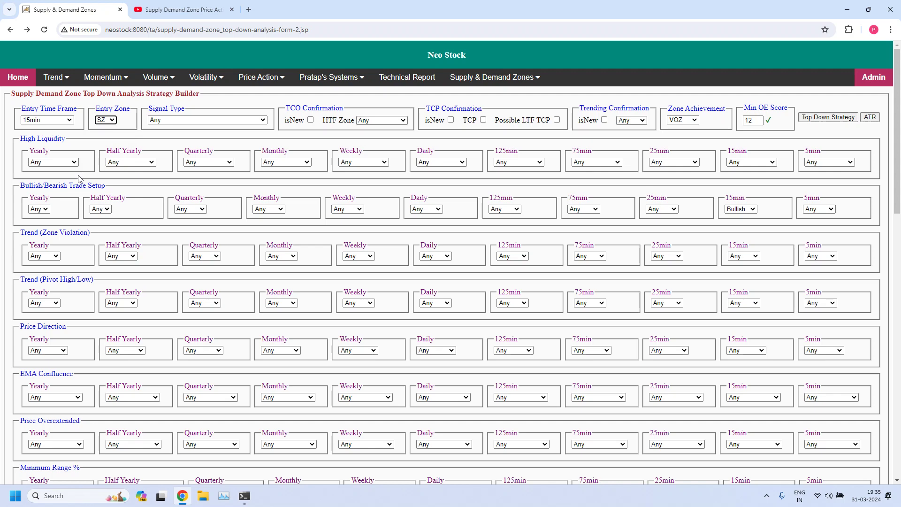
Step: Set the 15min trade setup to Bearish and rerun the Top Down Strategy scan
{"action": "left_click_drag", "start_coordinate": [24, 186], "coordinate": [110, 187]}
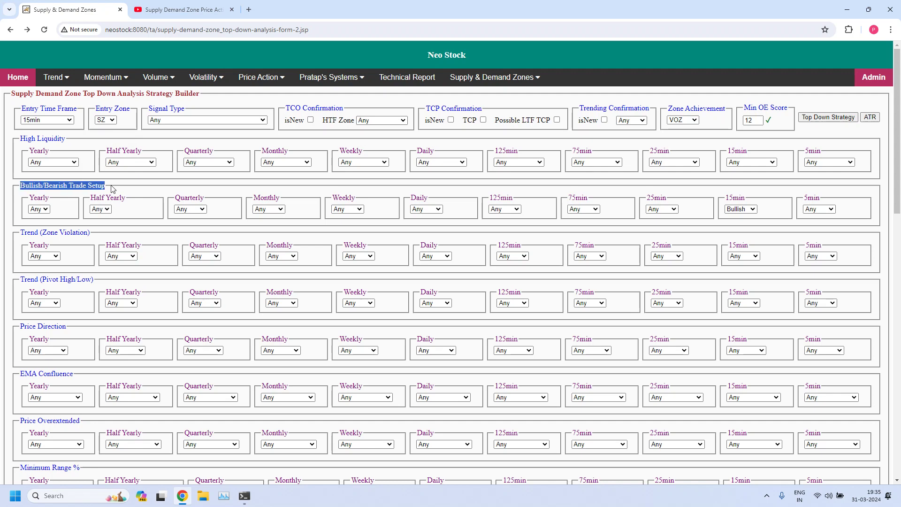
{"action": "left_click", "coordinate": [131, 187]}
{"action": "left_click_drag", "start_coordinate": [729, 200], "coordinate": [758, 199]}
{"action": "left_click", "coordinate": [758, 199]}
{"action": "left_click", "coordinate": [754, 212]}
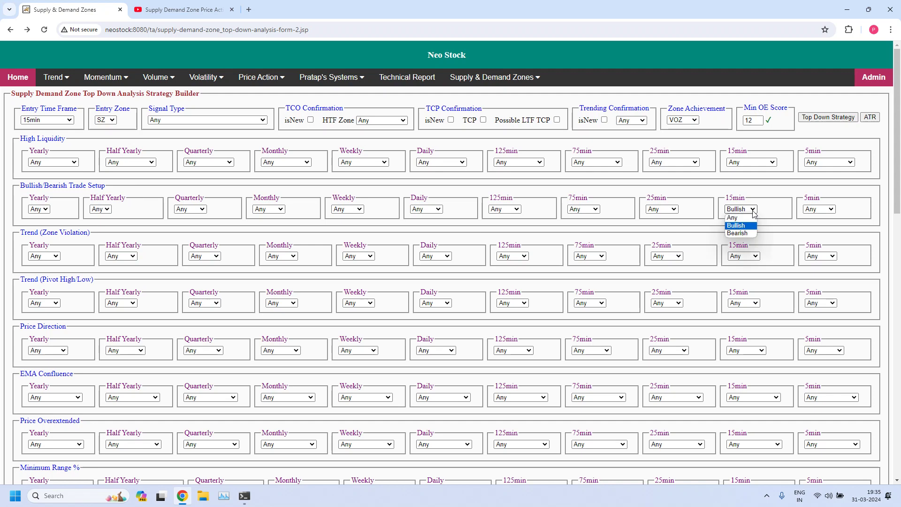
{"action": "left_click", "coordinate": [742, 234]}
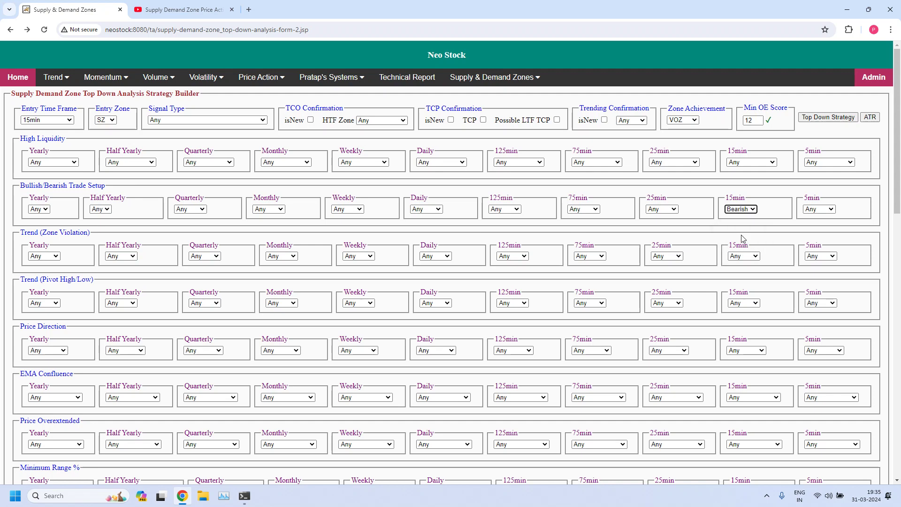
{"action": "left_click", "coordinate": [726, 185]}
{"action": "left_click", "coordinate": [820, 118]}
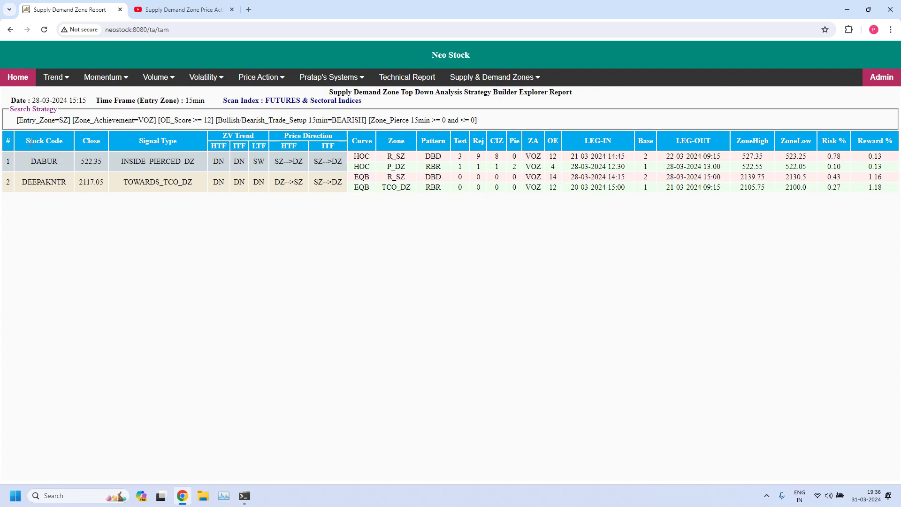
Step: Review the DABUR and DEEPAKNTR supply zone report, then reopen the Top Down Analysis Strategy Builder
{"action": "left_click_drag", "start_coordinate": [18, 120], "coordinate": [493, 118]}
{"action": "left_click", "coordinate": [207, 120]}
{"action": "left_click_drag", "start_coordinate": [95, 101], "coordinate": [211, 103]}
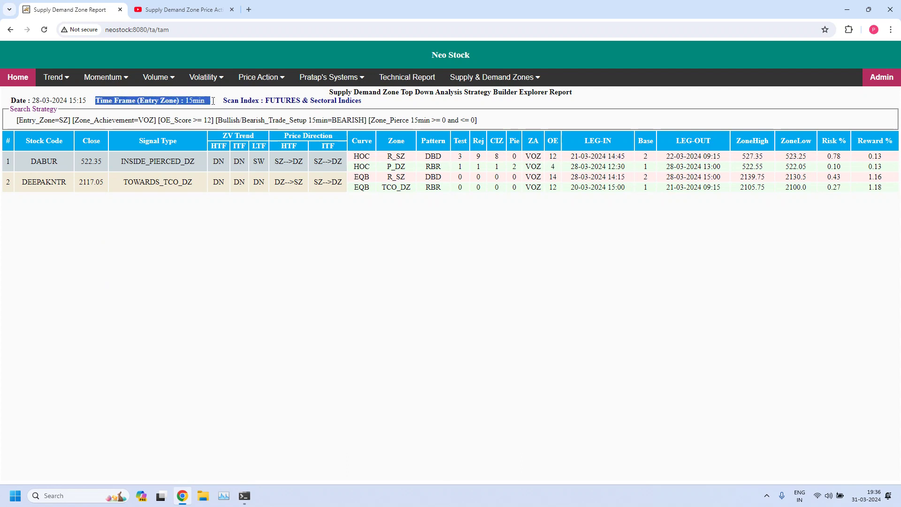
{"action": "left_click", "coordinate": [213, 168]}
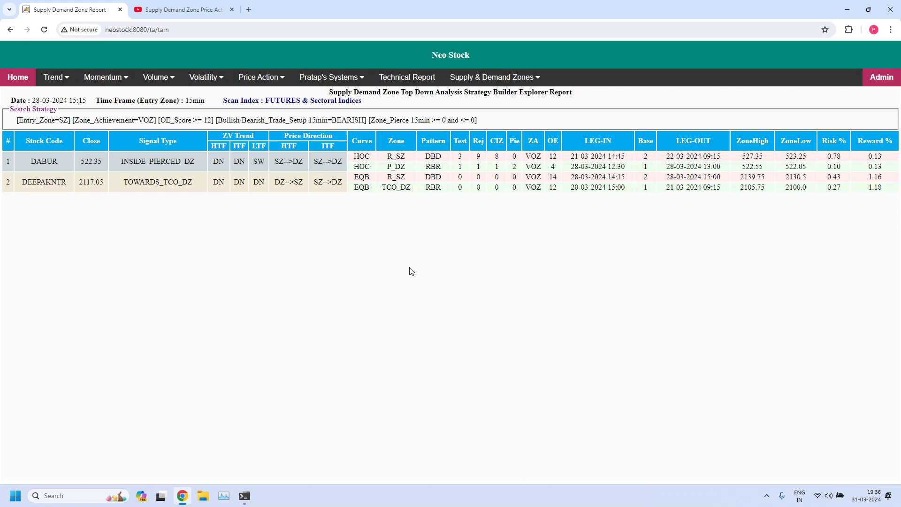
{"action": "mouse_move", "coordinate": [483, 78]}
{"action": "left_click", "coordinate": [469, 97]}
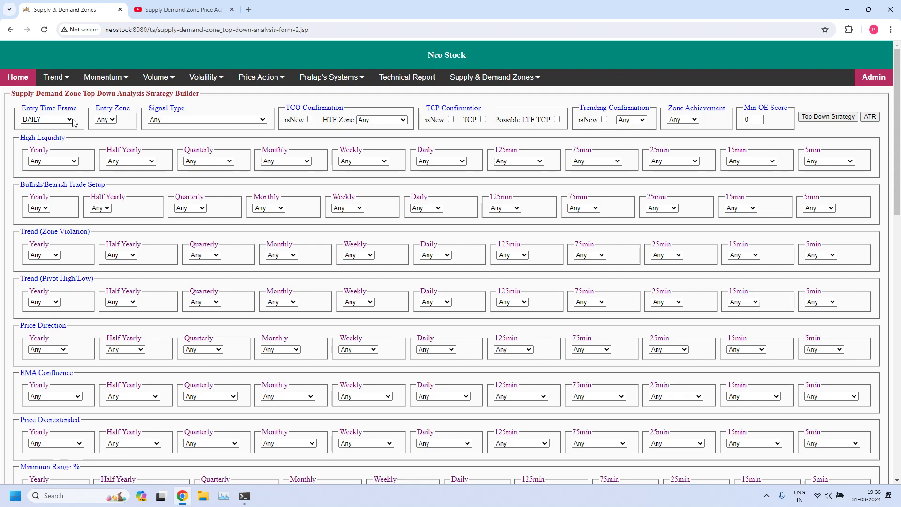
Step: Set Entry Time Frame to 5min and Entry Zone to DZ
{"action": "left_click", "coordinate": [72, 120]}
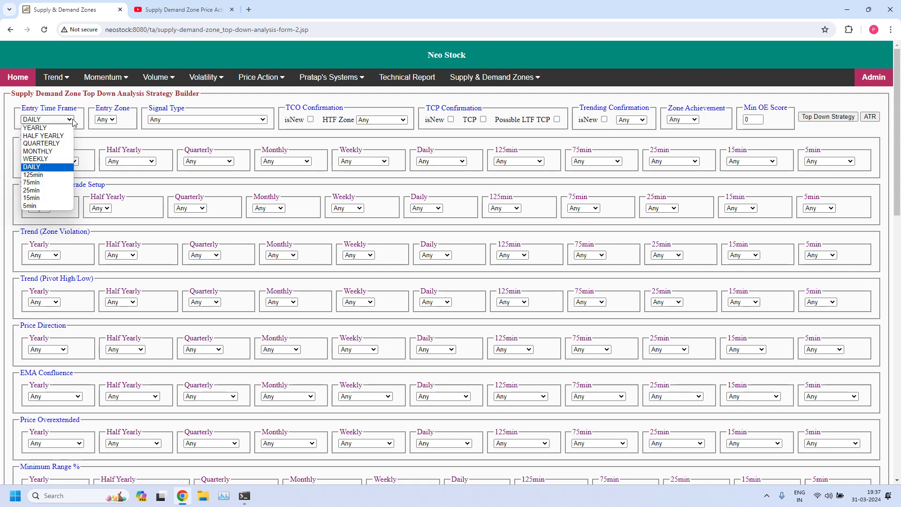
{"action": "left_click", "coordinate": [31, 206]}
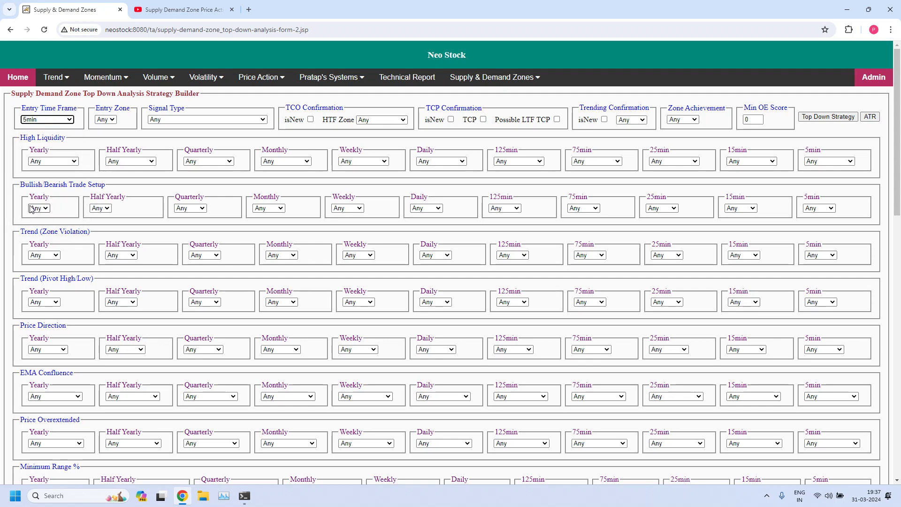
{"action": "left_click", "coordinate": [113, 121]}
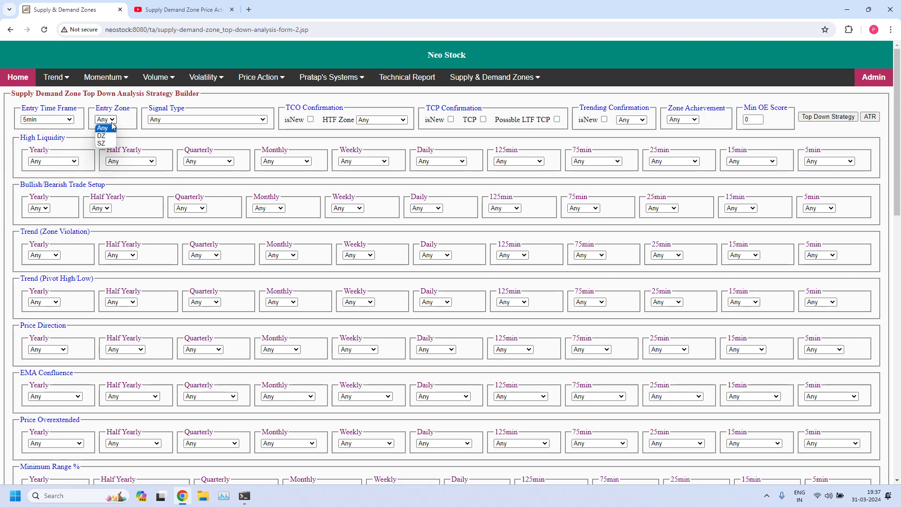
{"action": "left_click", "coordinate": [106, 137]}
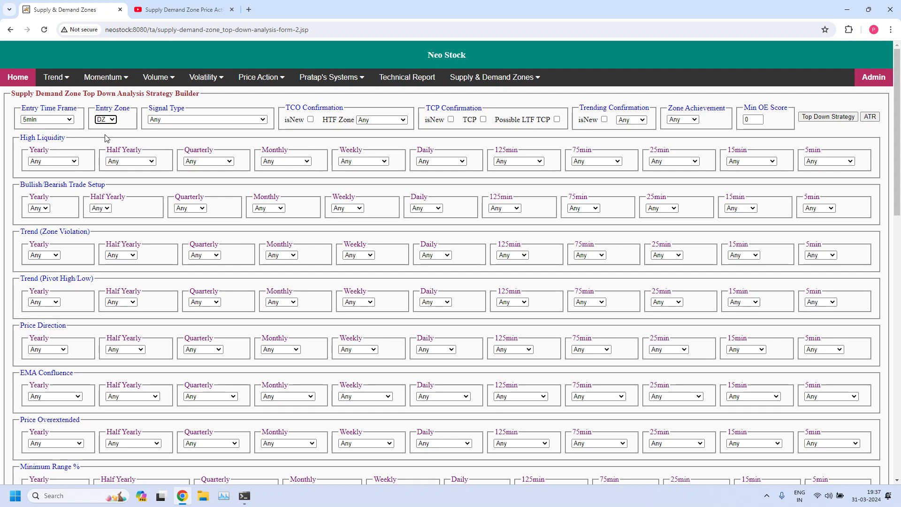
Step: Set the 5min Bullish/Bearish Trade Setup to Bullish
{"action": "left_click_drag", "start_coordinate": [20, 185], "coordinate": [109, 187]}
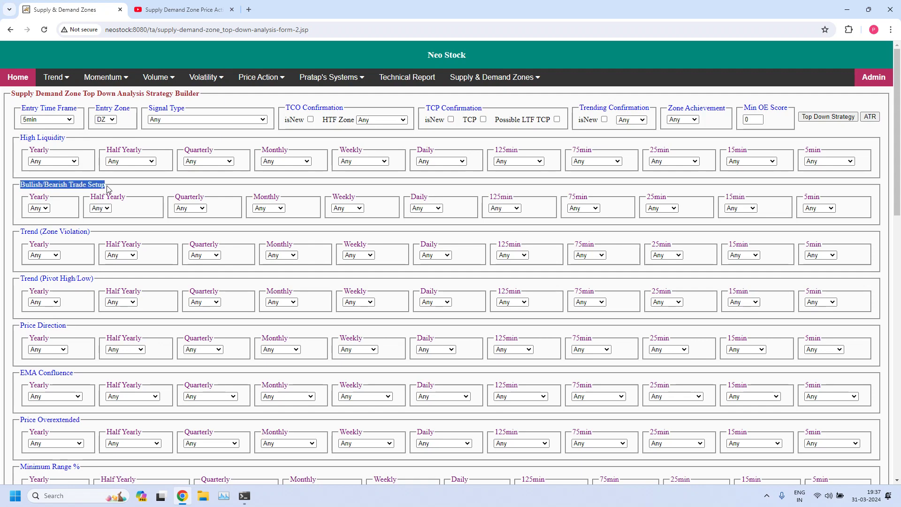
{"action": "left_click_drag", "start_coordinate": [805, 197], "coordinate": [829, 200]}
{"action": "left_click", "coordinate": [831, 206]}
{"action": "left_click", "coordinate": [832, 206]}
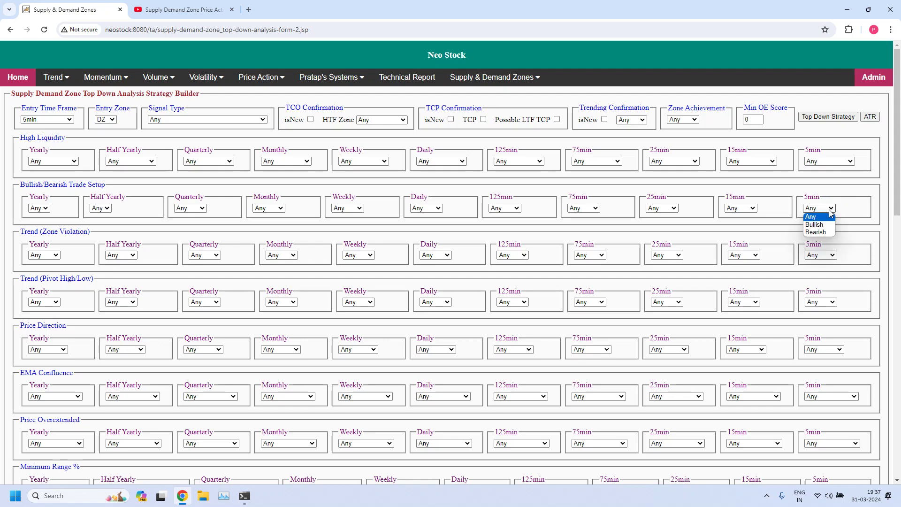
{"action": "left_click", "coordinate": [813, 225]}
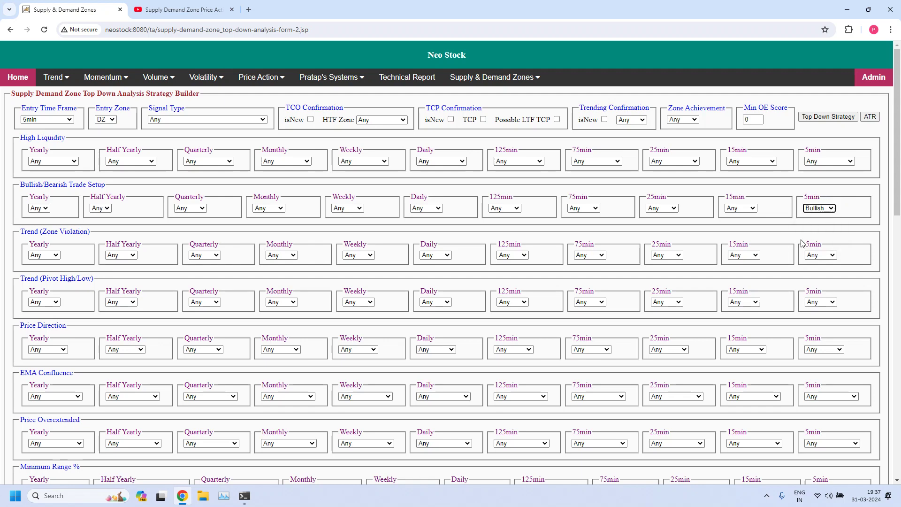
Step: Set the 5min Pierced Count Min and Max to 0
{"action": "left_click_drag", "start_coordinate": [897, 184], "coordinate": [898, 301]}
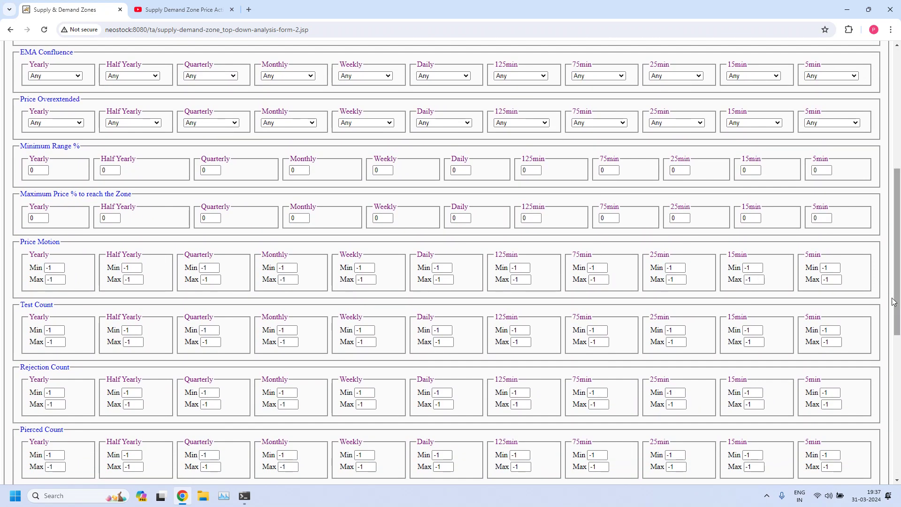
{"action": "left_click_drag", "start_coordinate": [23, 431], "coordinate": [76, 436]}
{"action": "left_click_drag", "start_coordinate": [805, 441], "coordinate": [802, 460]}
{"action": "type", "text": "0"}
{"action": "key", "text": "Tab"}
{"action": "type", "text": "0"}
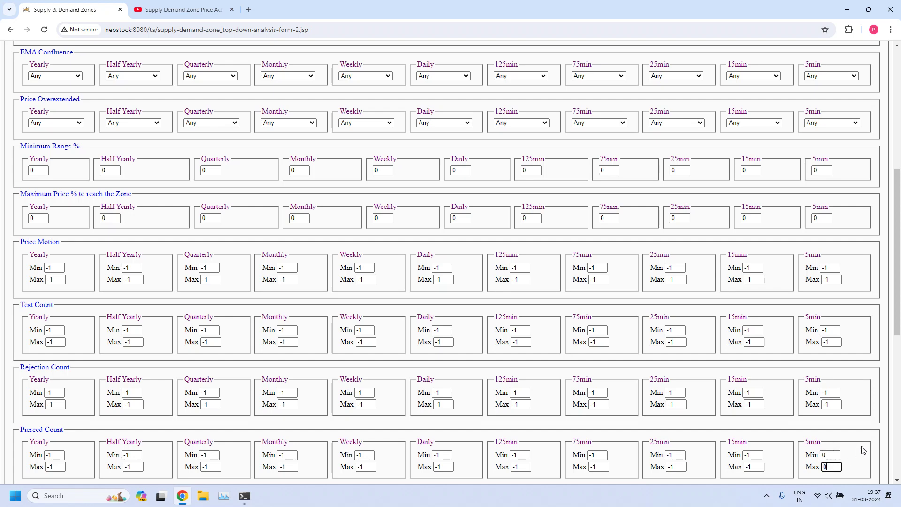
Step: Set Zone Achievement to VOZ and Min OE Score to 12, then run the Top Down Strategy scan
{"action": "left_click_drag", "start_coordinate": [899, 297], "coordinate": [898, 174]}
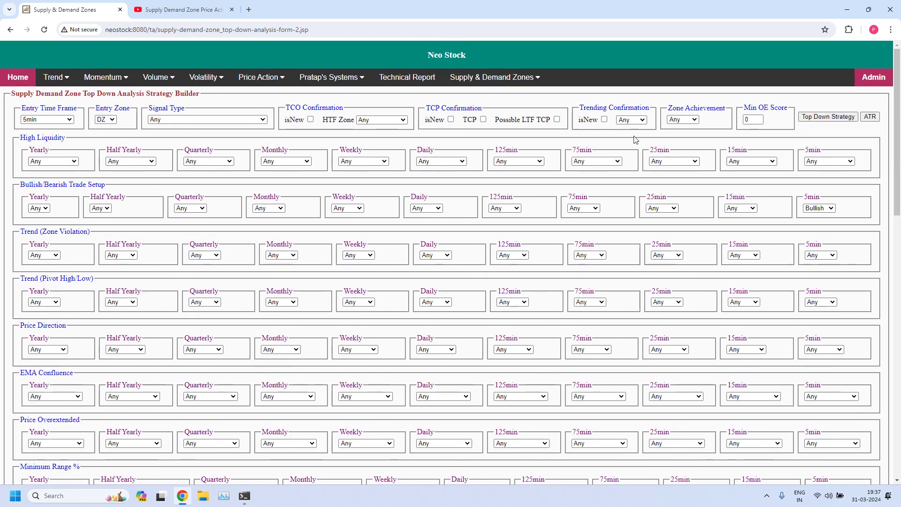
{"action": "left_click", "coordinate": [694, 120]}
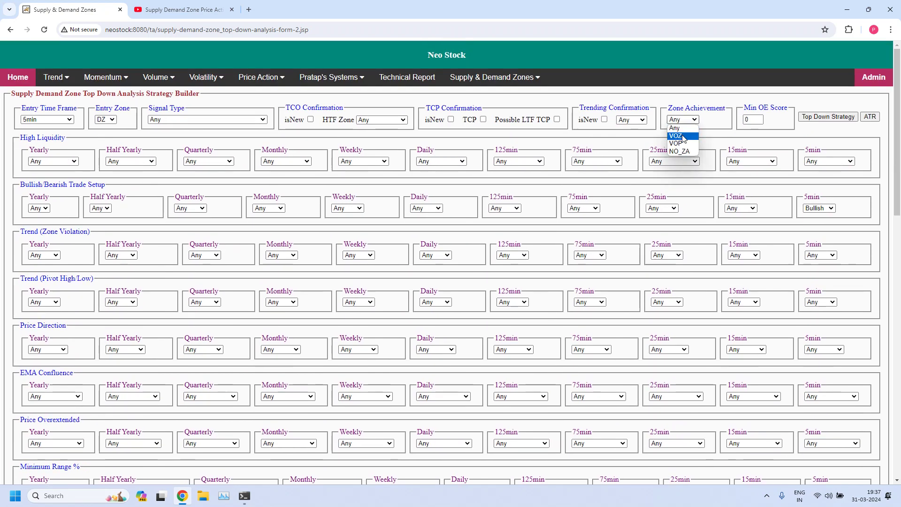
{"action": "left_click", "coordinate": [684, 136]}
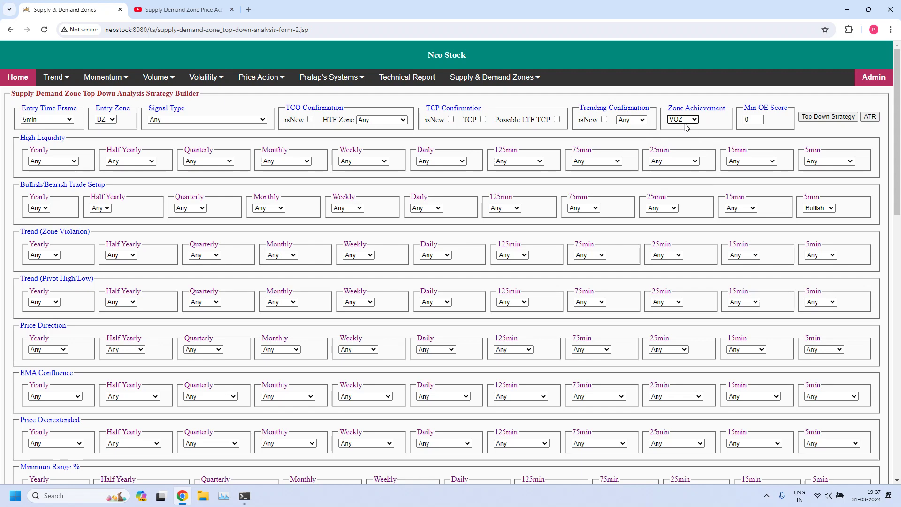
{"action": "double_click", "coordinate": [756, 121]}
{"action": "type", "text": "12"}
{"action": "left_click", "coordinate": [818, 124]}
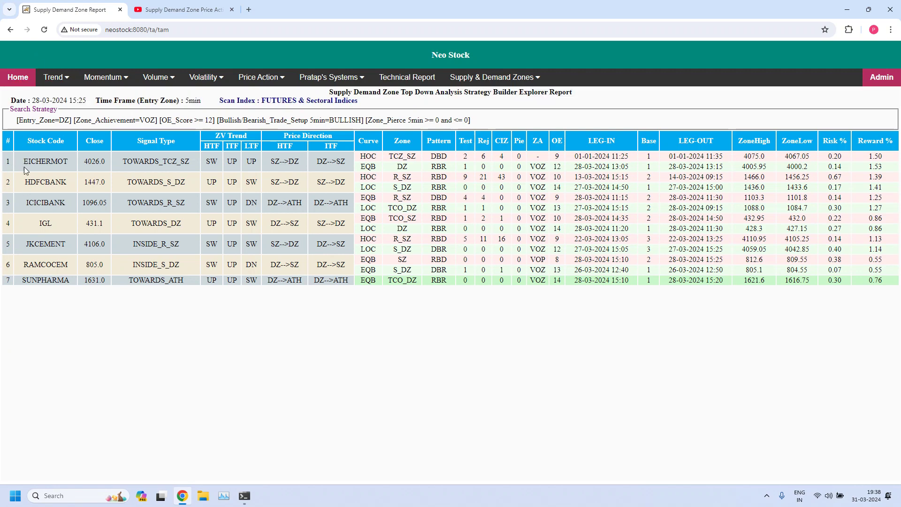
{"action": "left_click", "coordinate": [10, 29]}
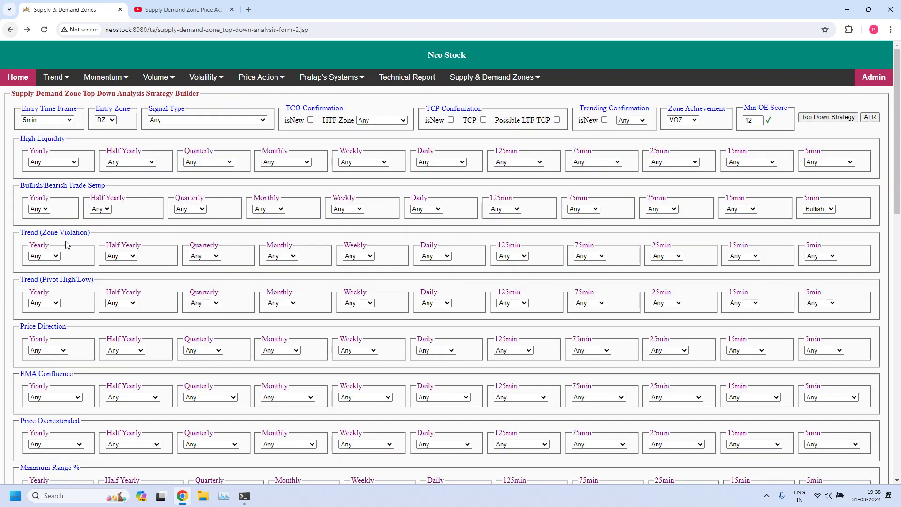
Step: Keep the 5min entry time frame and change Entry Zone to SZ
{"action": "left_click", "coordinate": [73, 121]}
{"action": "left_click", "coordinate": [72, 121]}
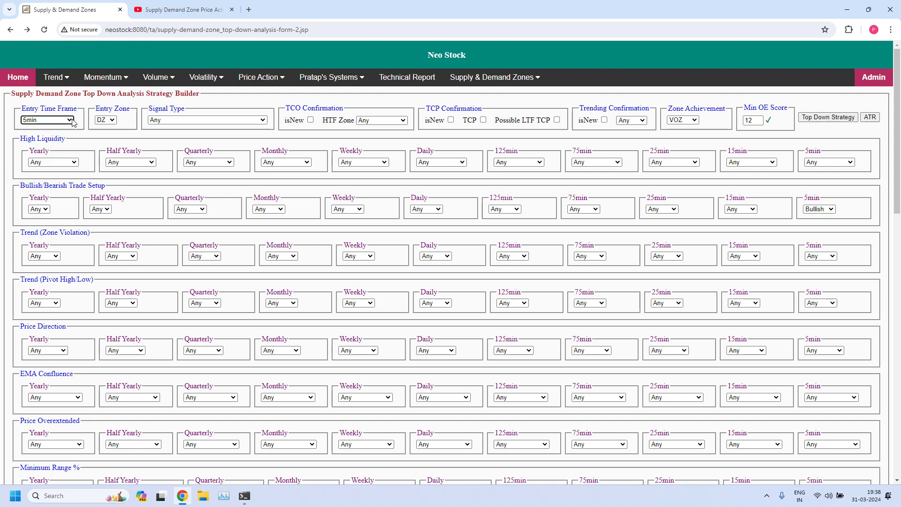
{"action": "left_click", "coordinate": [111, 120]}
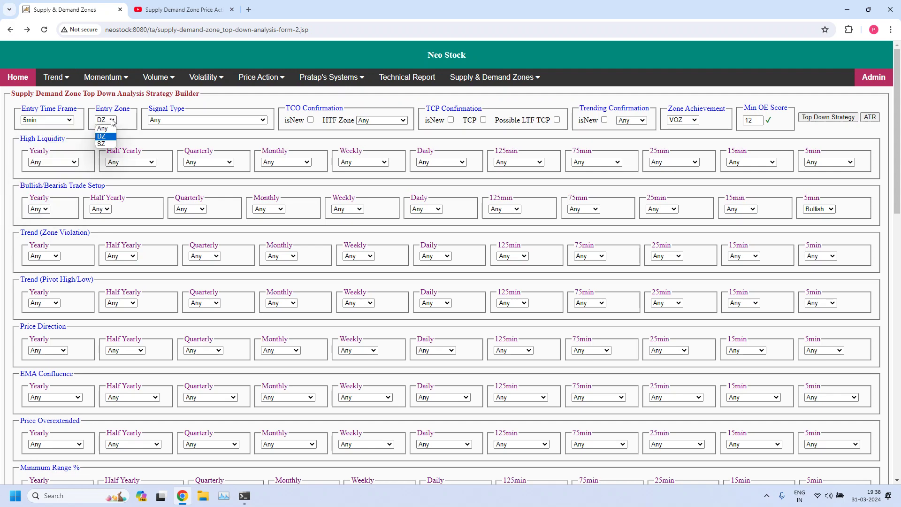
{"action": "left_click", "coordinate": [103, 144]}
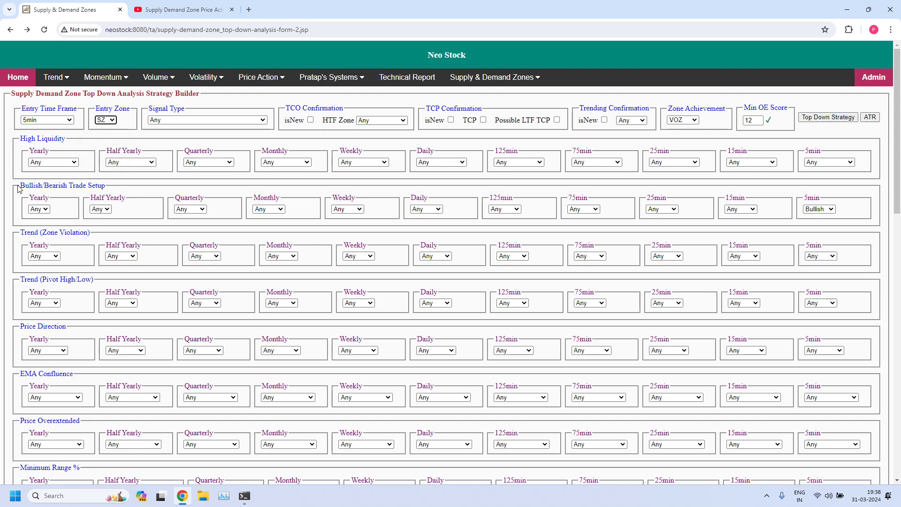
Step: Set the 5min Bullish/Bearish Trade Setup to Bearish
{"action": "left_click_drag", "start_coordinate": [18, 189], "coordinate": [111, 190]}
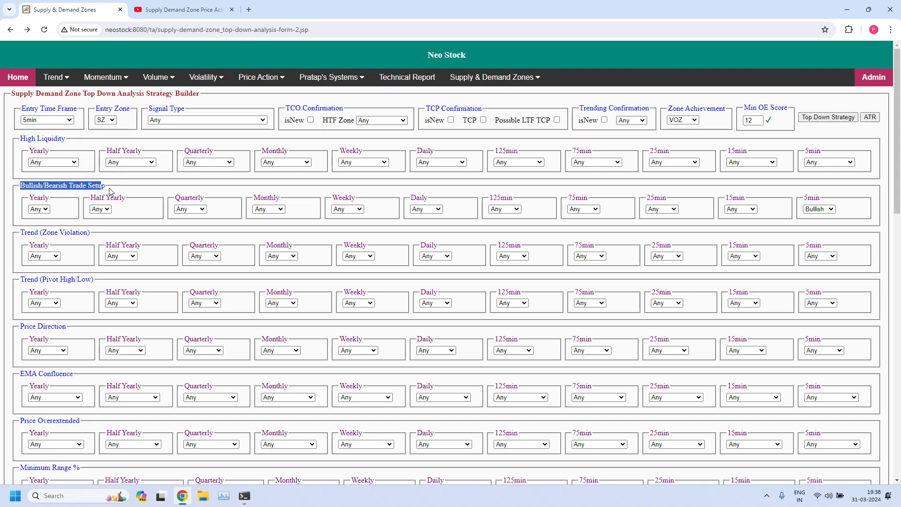
{"action": "double_click", "coordinate": [807, 196]}
{"action": "left_click", "coordinate": [818, 209]}
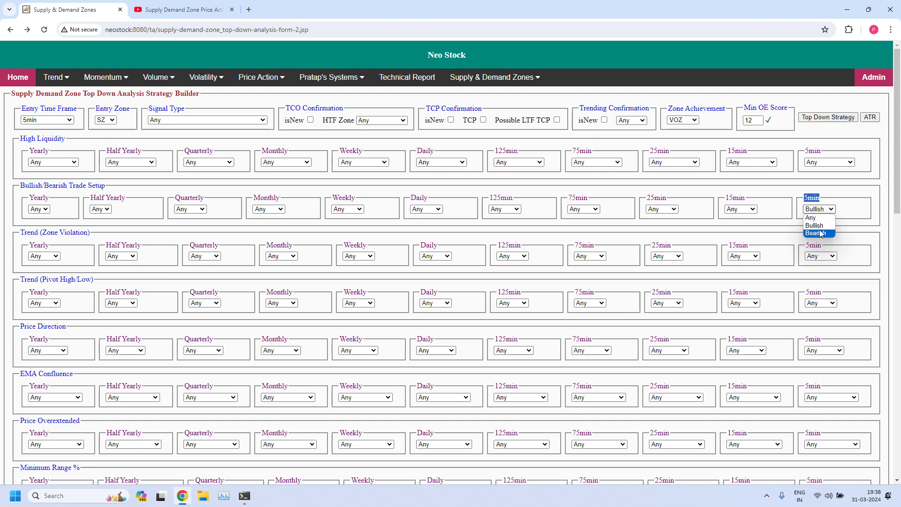
{"action": "left_click", "coordinate": [821, 233]}
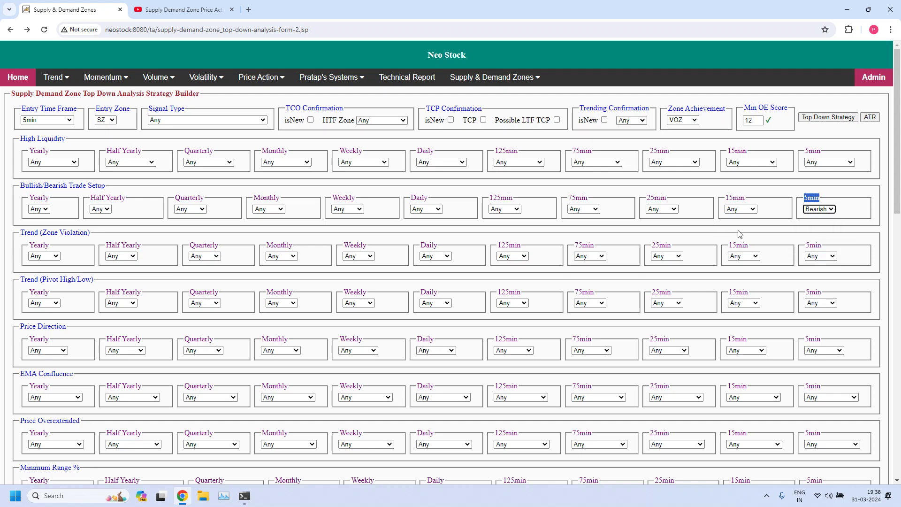
{"action": "left_click", "coordinate": [772, 189]}
Step: Run the Top Down Strategy scan, review the eight-stock supply-zone report, and return to the builder form
{"action": "left_click", "coordinate": [818, 121]}
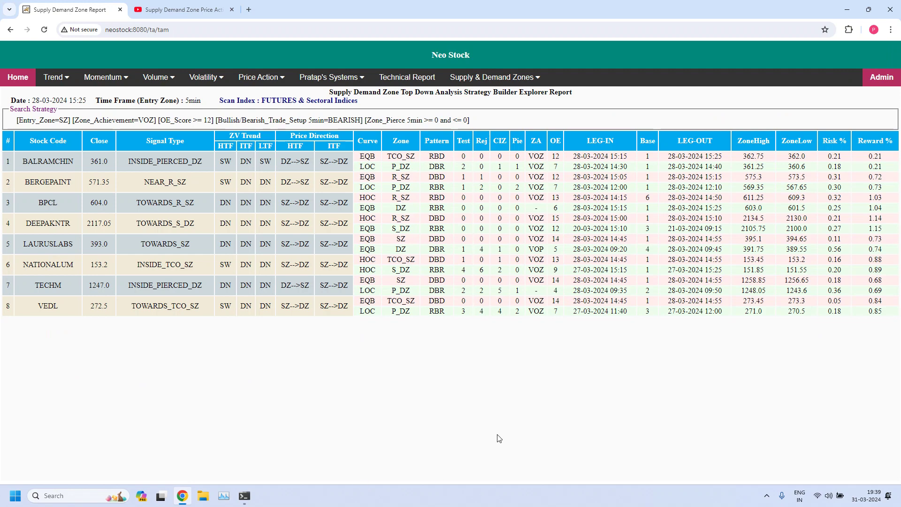
{"action": "mouse_move", "coordinate": [504, 80]}
{"action": "left_click", "coordinate": [449, 95]}
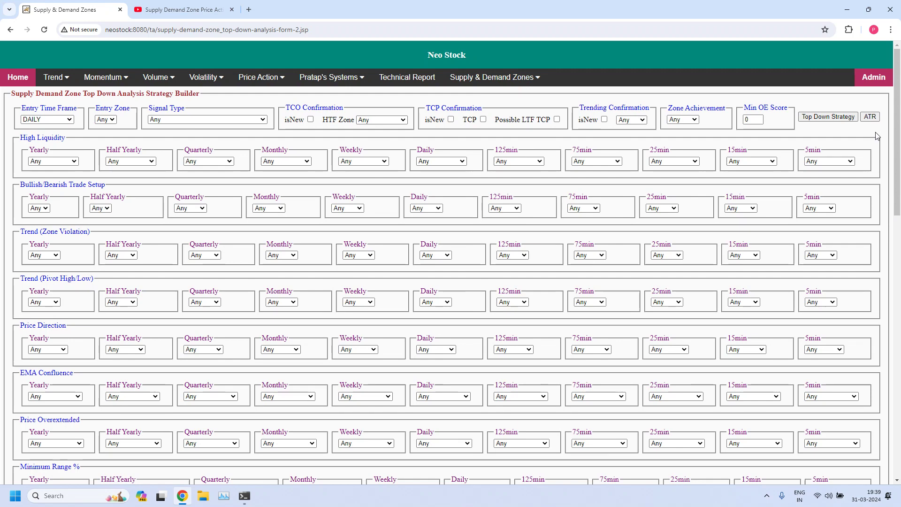
Step: Bring up the ATR Stop-Loss Buffer Report and highlight its 3% and 5% ATR column headings
{"action": "left_click", "coordinate": [871, 117]}
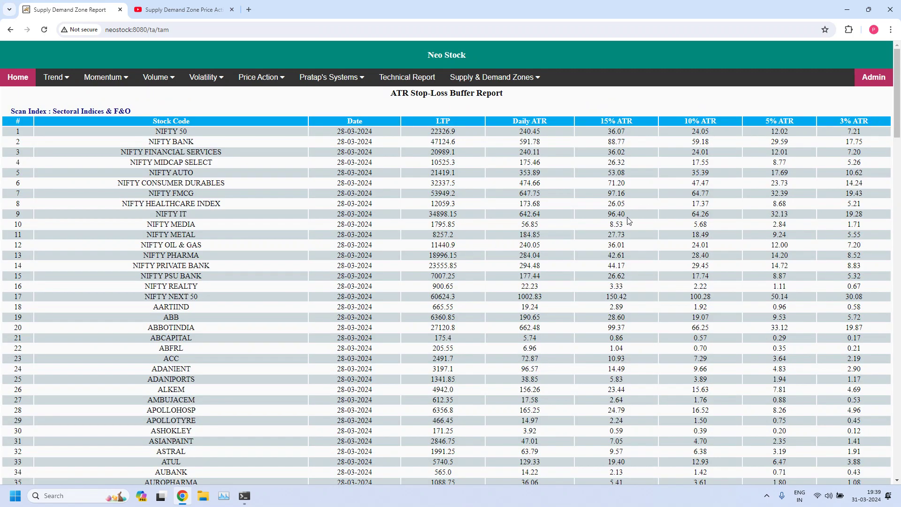
{"action": "left_click_drag", "start_coordinate": [838, 123], "coordinate": [876, 123]}
{"action": "left_click_drag", "start_coordinate": [764, 123], "coordinate": [797, 125]}
{"action": "left_click_drag", "start_coordinate": [838, 124], "coordinate": [878, 127]}
{"action": "left_click_drag", "start_coordinate": [767, 123], "coordinate": [801, 123]}
{"action": "left_click", "coordinate": [801, 122]}
{"action": "left_click", "coordinate": [898, 442]}
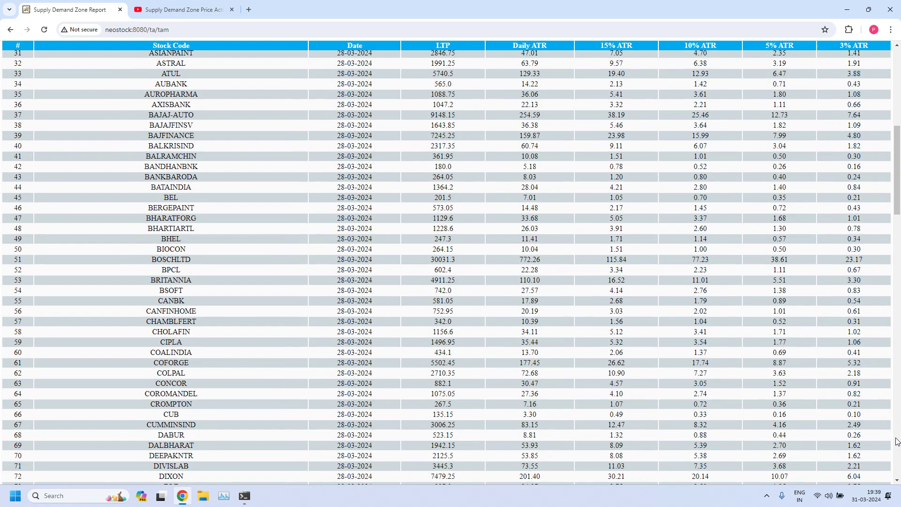
{"action": "left_click", "coordinate": [898, 441]}
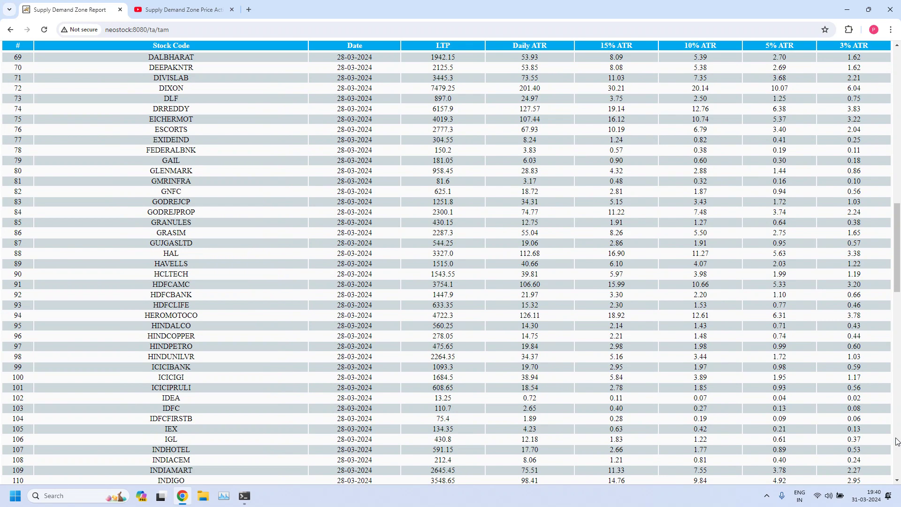
{"action": "left_click", "coordinate": [898, 441]}
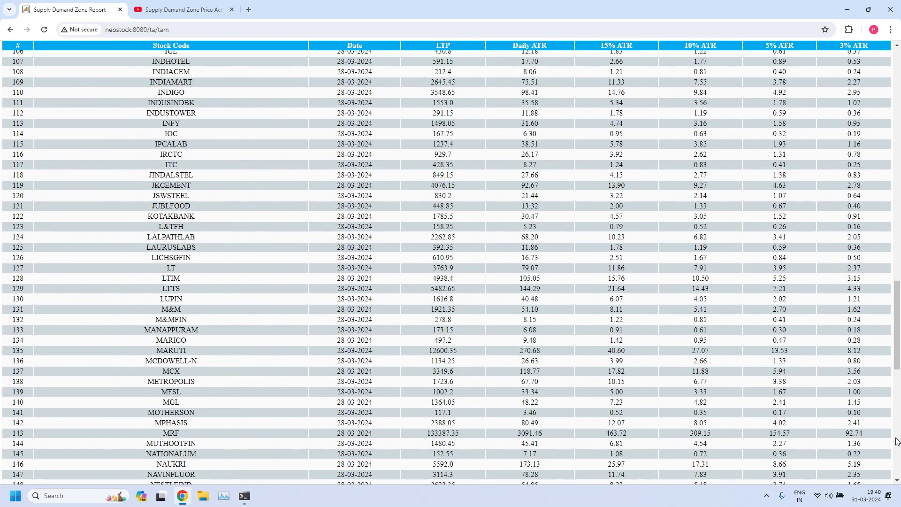
{"action": "left_click", "coordinate": [898, 442]}
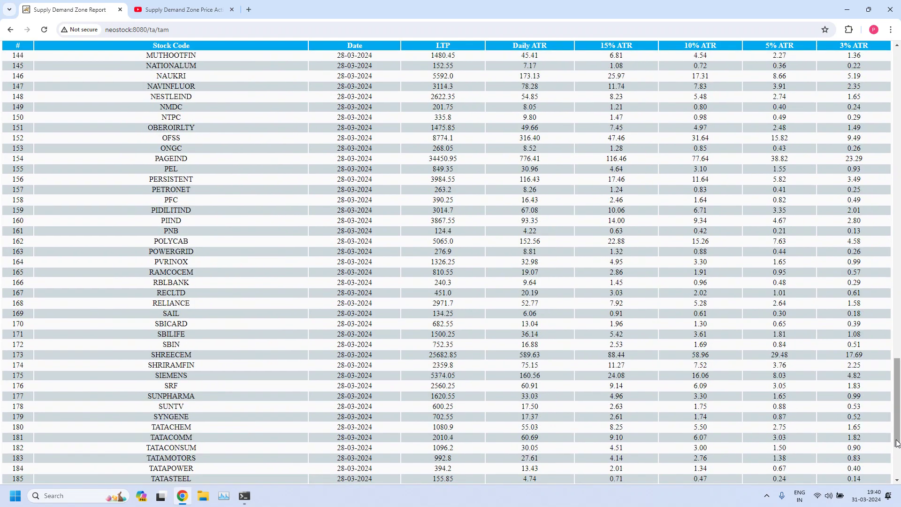
{"action": "left_click", "coordinate": [898, 477]}
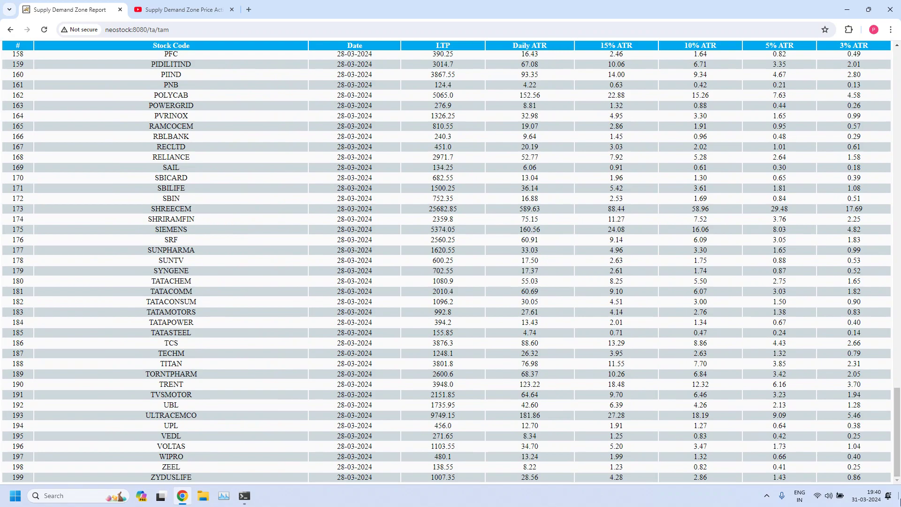
{"action": "left_click_drag", "start_coordinate": [898, 452], "coordinate": [900, 111]}
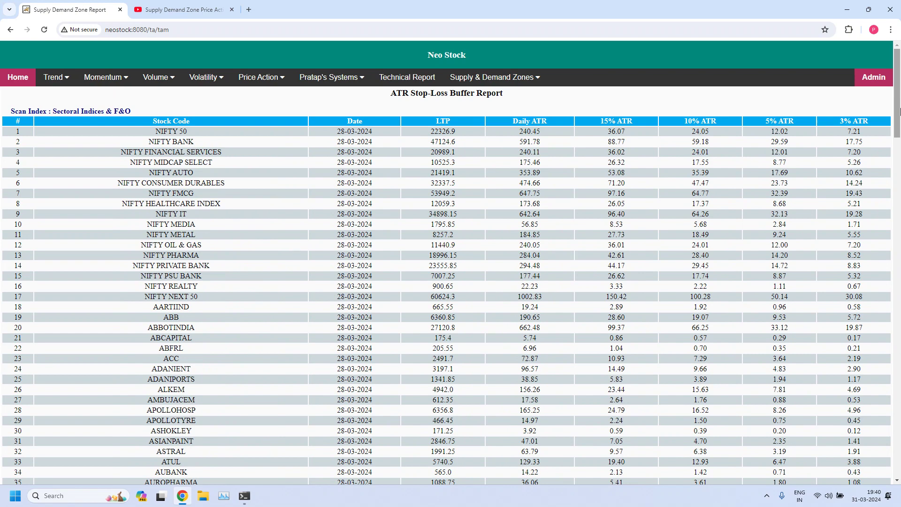